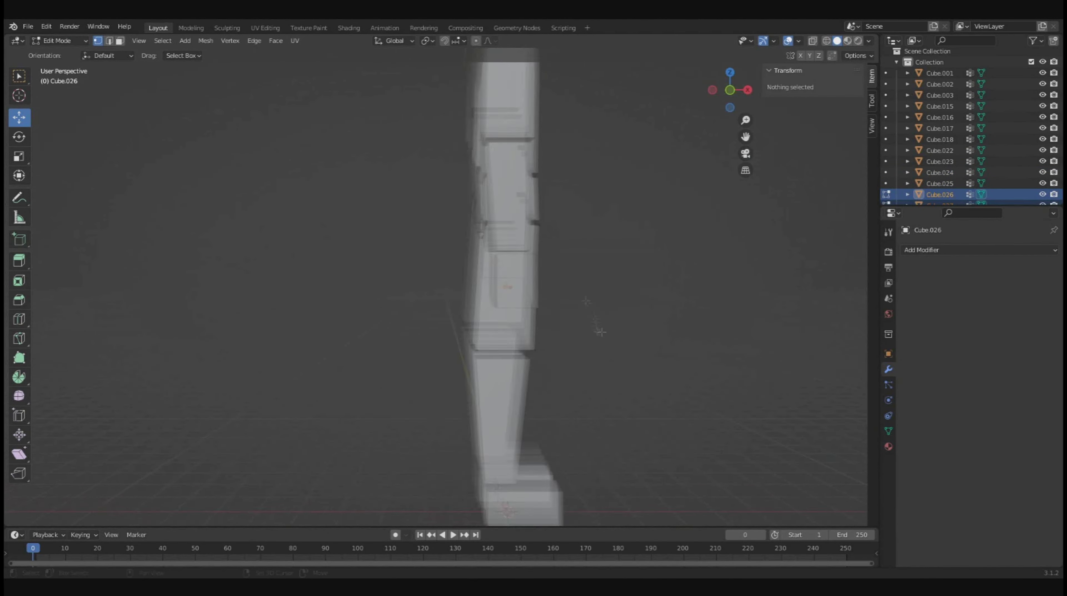
# Step: Select a corner vertex of the leg cube to start tapering it
pyautogui.click(441, 309)
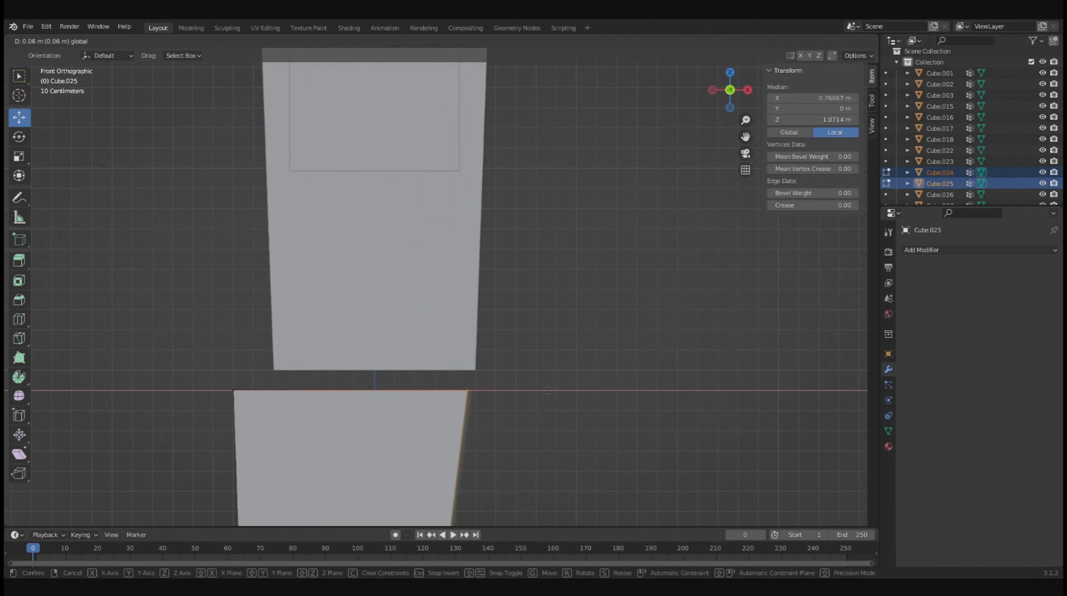
# Step: Orbit around the leg column and select the leg piece's faces for tapering
pyautogui.moveTo(492, 287); pyautogui.dragTo(533, 330, button='middle')
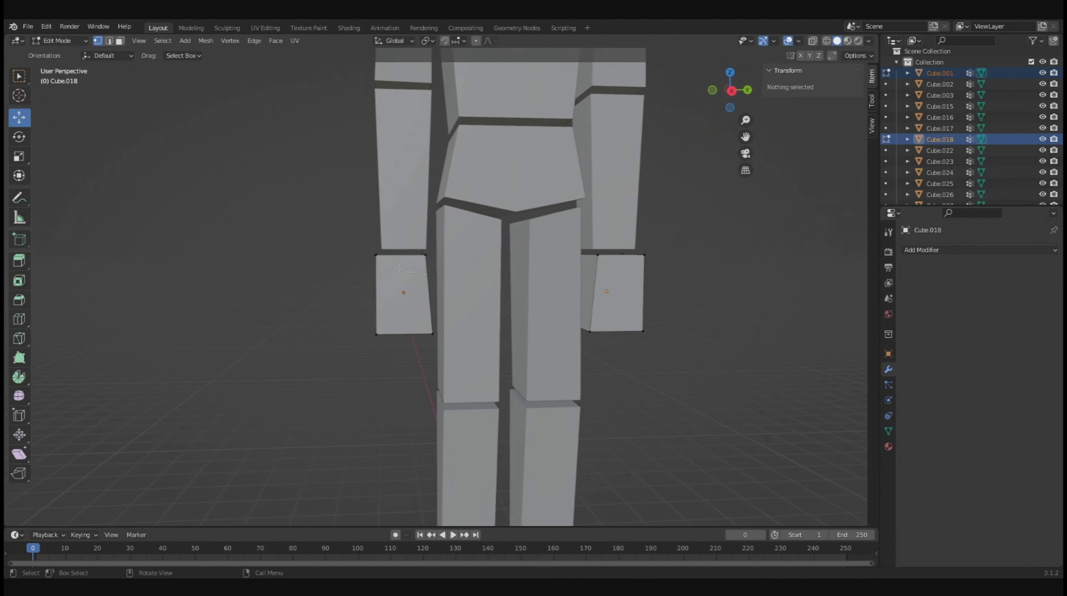
pyautogui.click(411, 271)
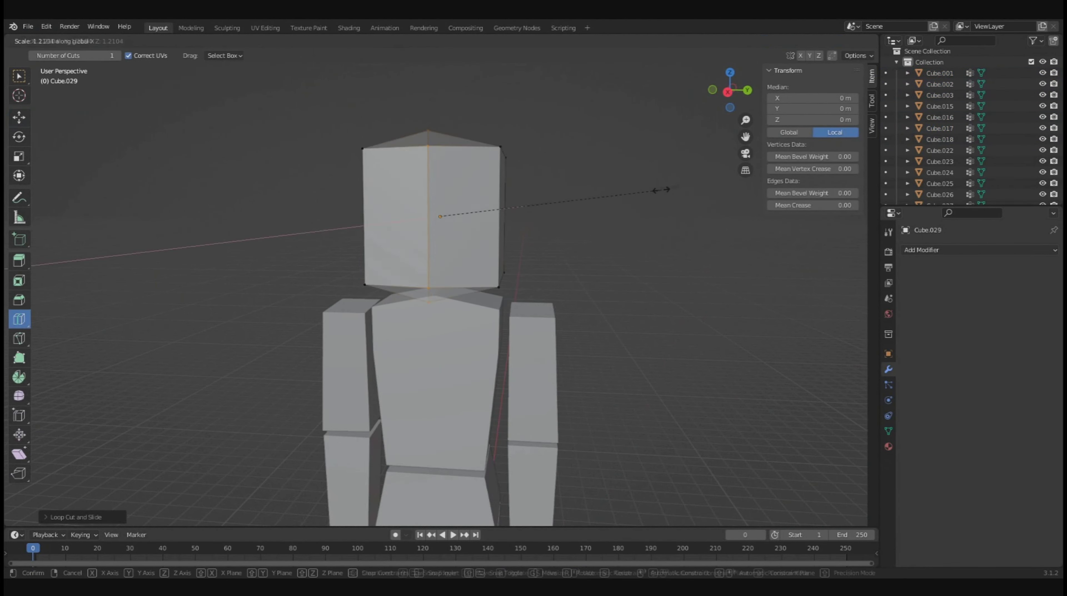
# Step: Orbit the view around to face the figure from the front
pyautogui.moveTo(578, 240); pyautogui.dragTo(437, 250, button='middle')
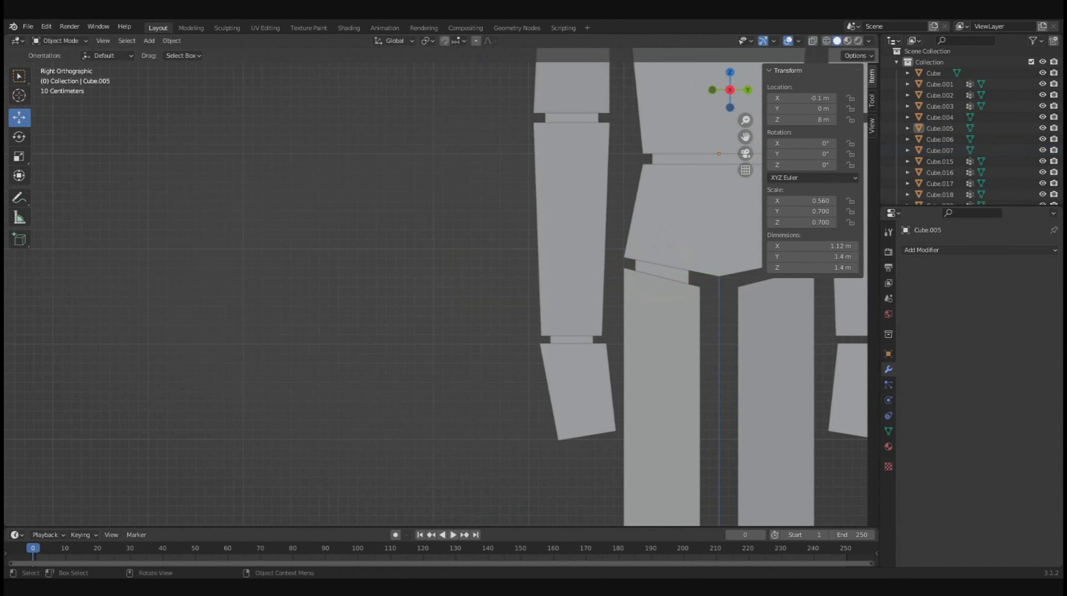
# Step: Paste a copied body part to use as the neck, head or feet
pyautogui.hotkey('ctrl', 'v')
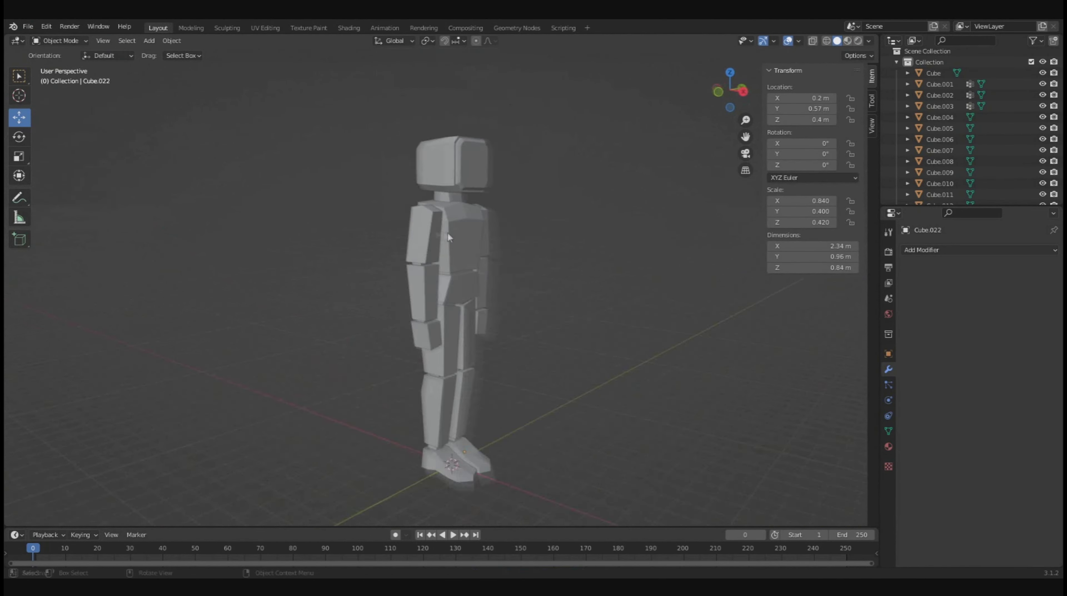
# Step: Orbit the view to the figure's side for placing the hip joint
pyautogui.moveTo(447, 234); pyautogui.dragTo(609, 231, button='middle')
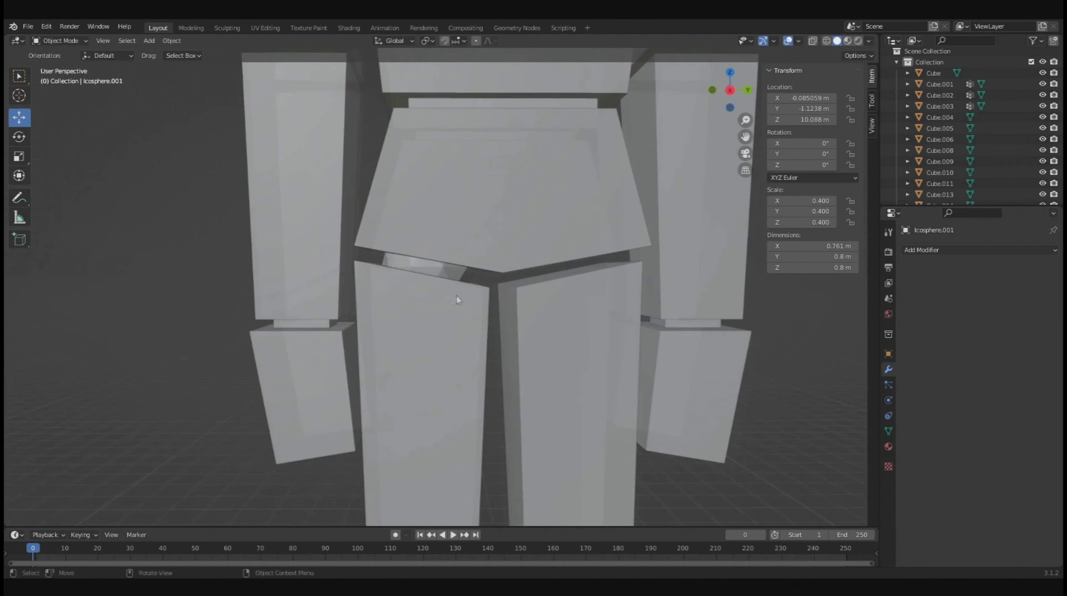
# Step: Paste a copy of the joint icosphere for the left hip
pyautogui.hotkey('ctrl', 'v')
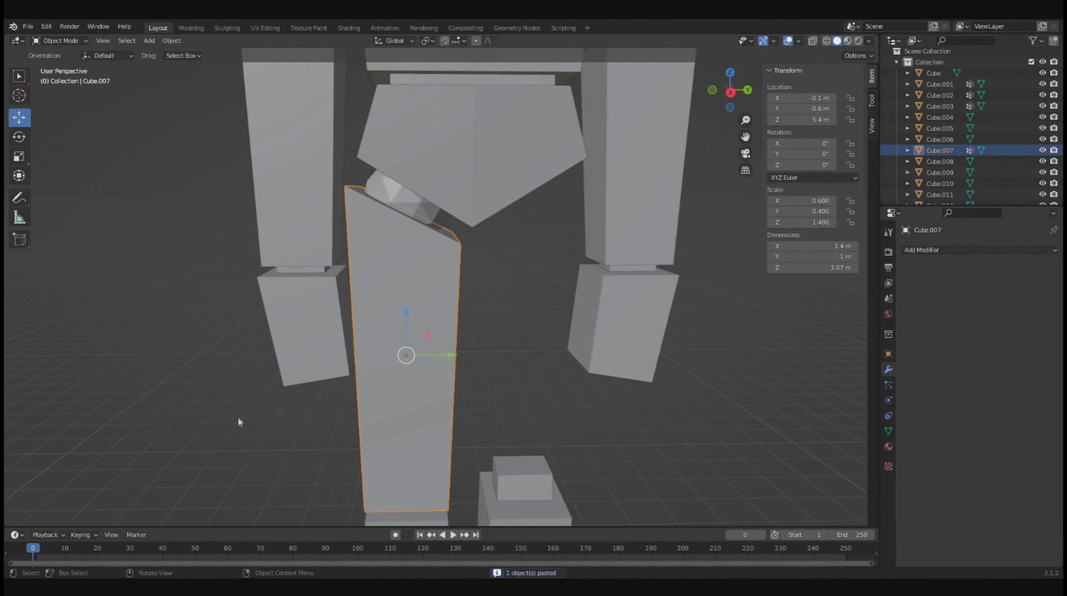
# Step: Mirror the thigh piece across the Y axis
pyautogui.hotkey('ctrl', 'm')
pyautogui.press('y')
pyautogui.press('Return')
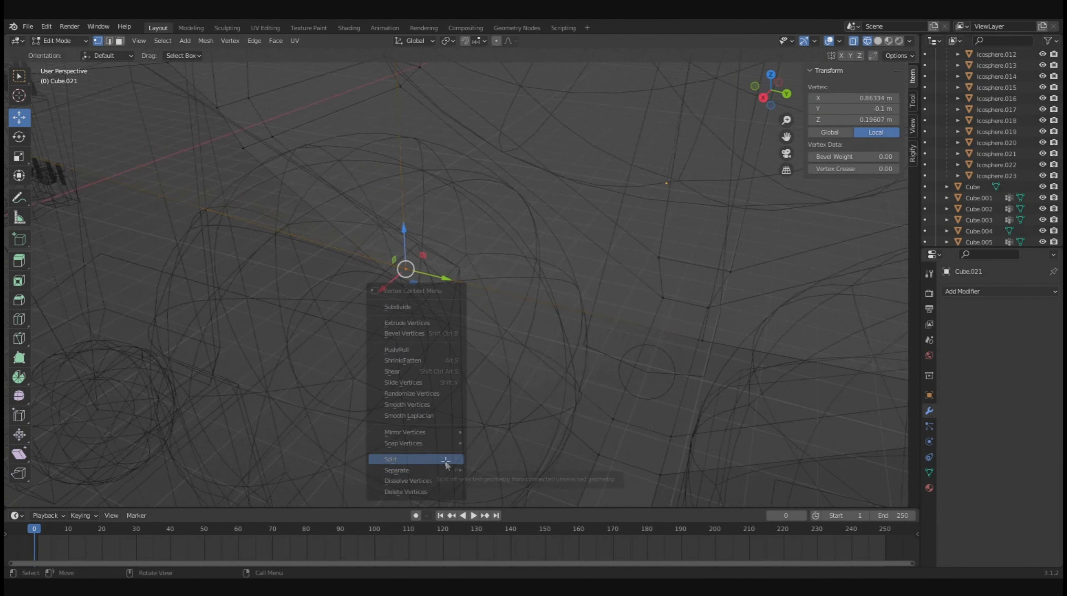
# Step: Switch the viewport back to solid shading
pyautogui.hotkey('shift', 'z')
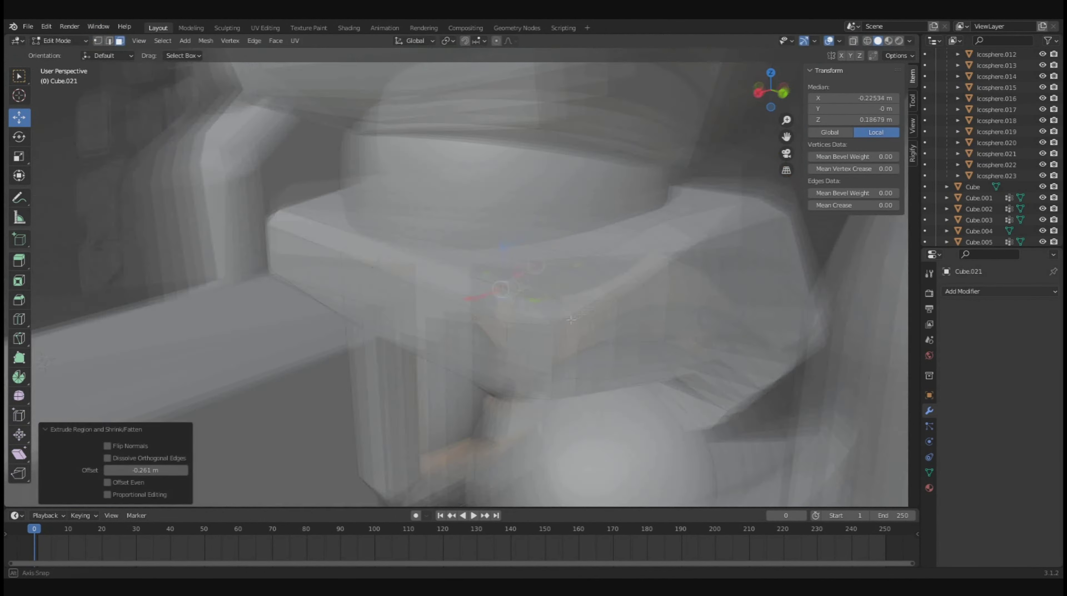